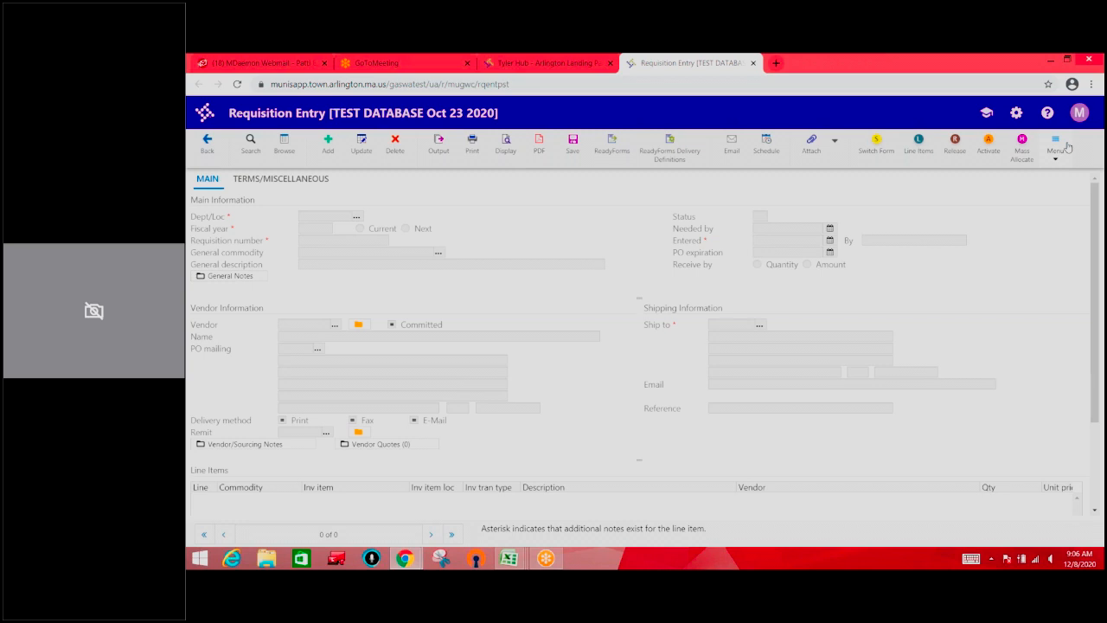
{"action": "left_click", "coordinate": [1067, 148]}
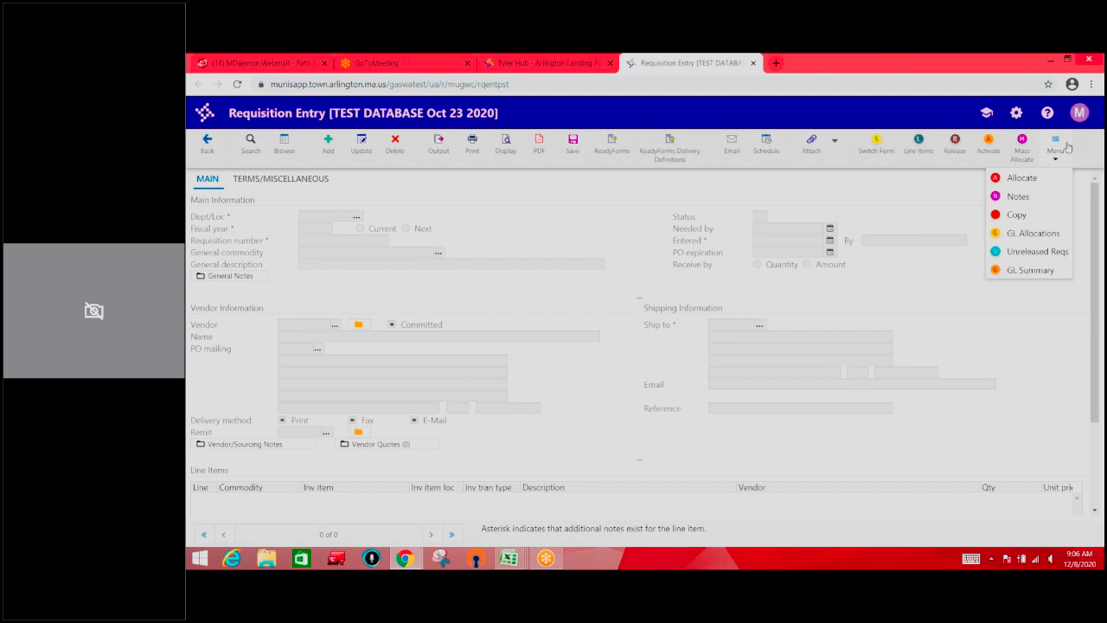
{"action": "left_click", "coordinate": [1068, 148]}
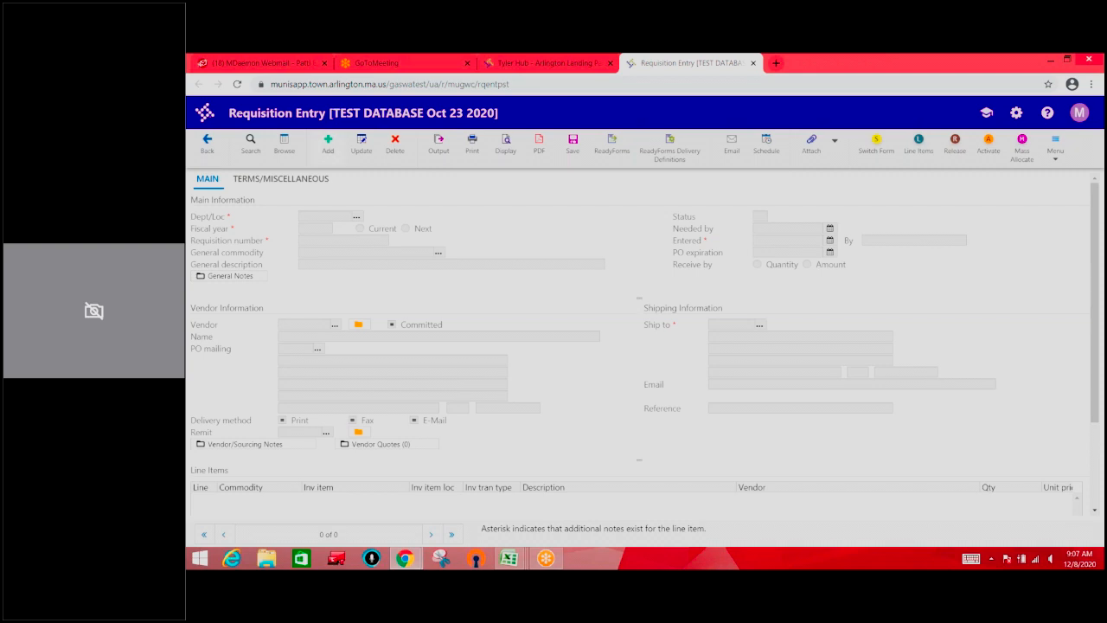
Add a new requisition with the default department, fiscal year and requisition number, and enter the general description "Buying Paper"
{"action": "left_click", "coordinate": [327, 143]}
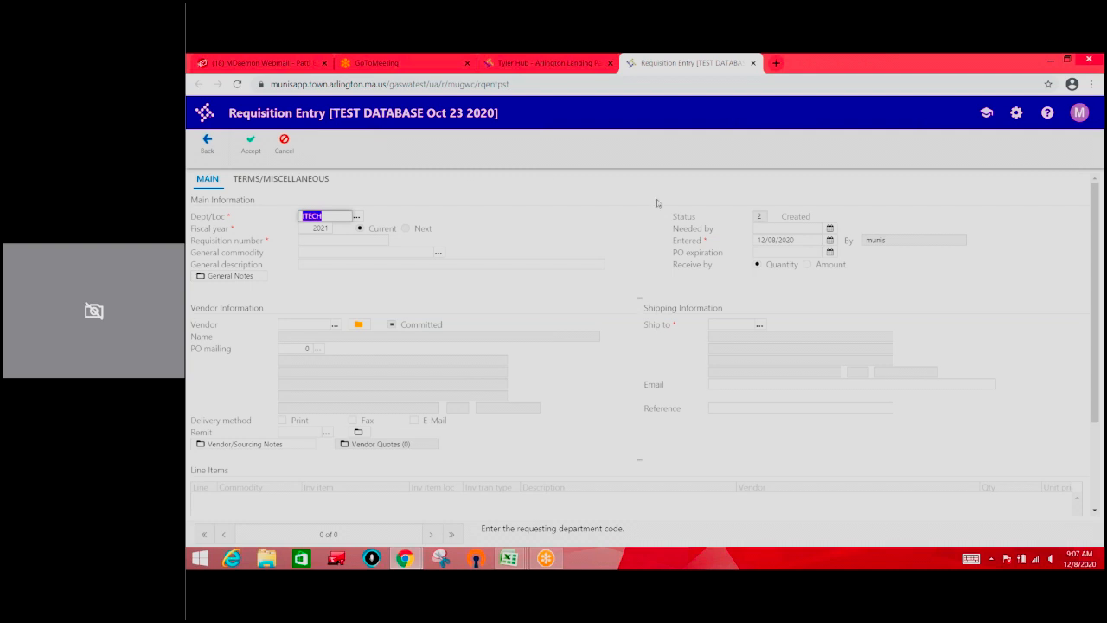
{"action": "key", "text": "Tab"}
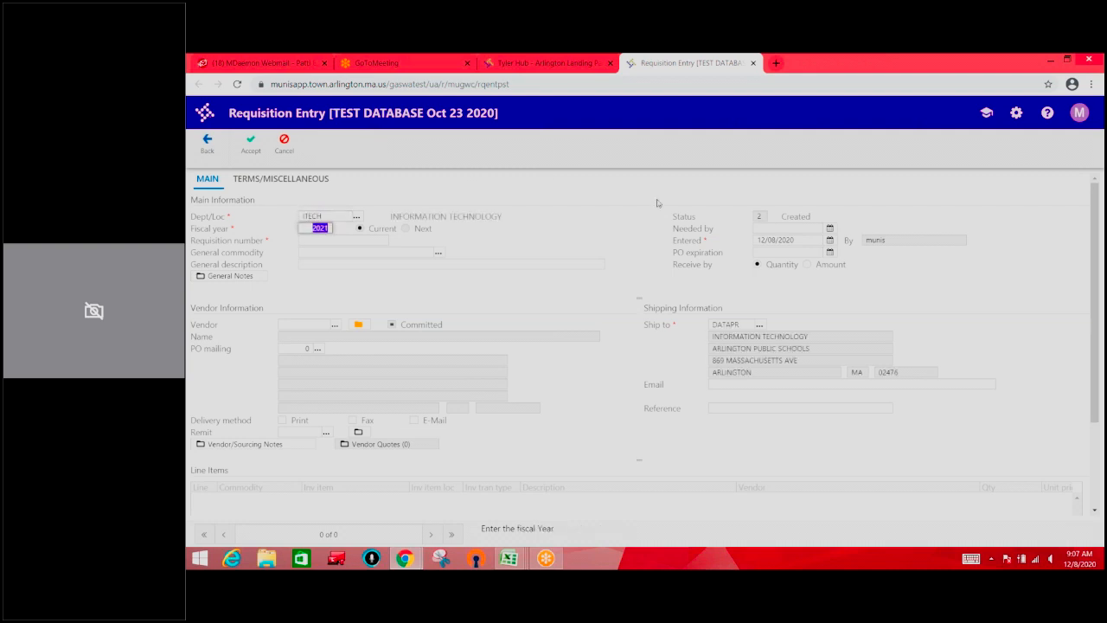
{"action": "key", "text": "Tab"}
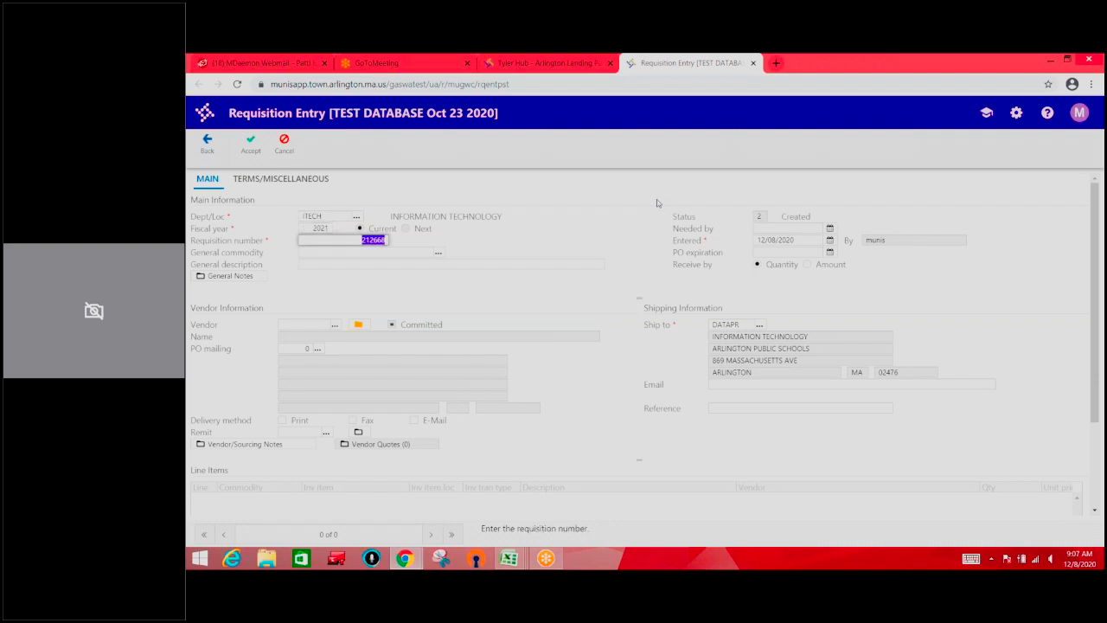
{"action": "key", "text": "Tab"}
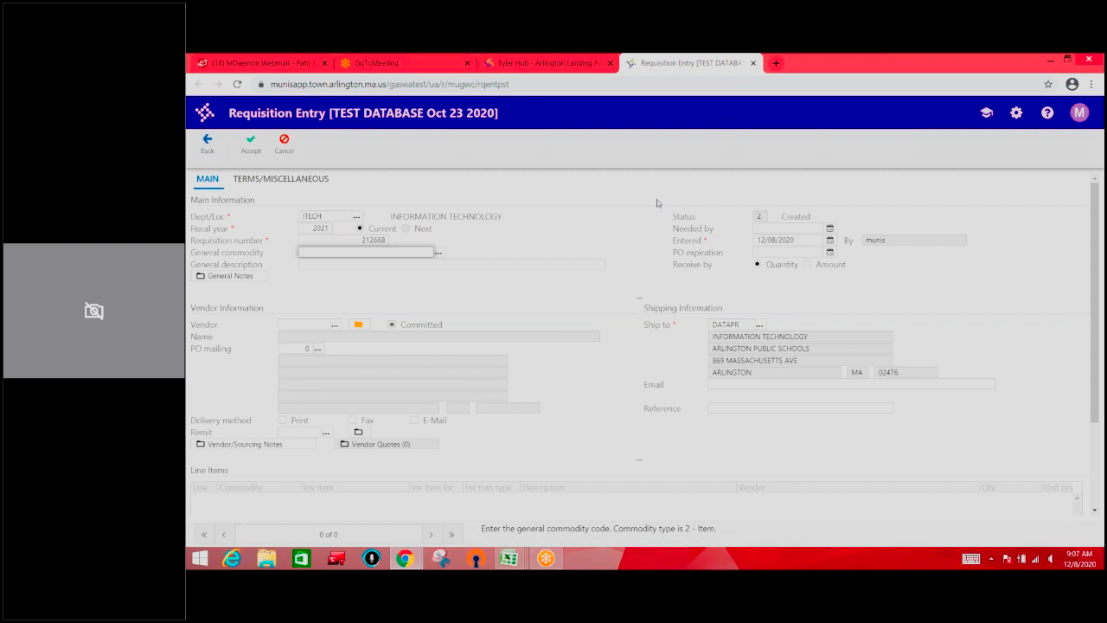
{"action": "key", "text": "Tab"}
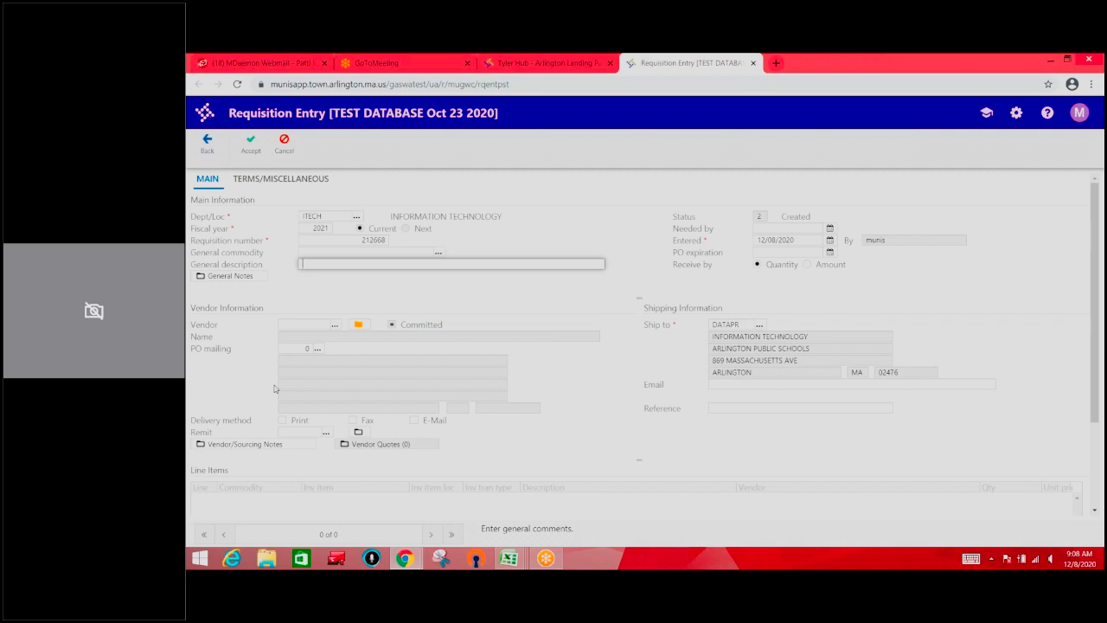
{"action": "type", "text": "Buying Paperr"}
{"action": "key", "text": "BackSpace"}
Set the requisition's needed-by date to 12/11/2020
{"action": "left_click", "coordinate": [830, 227]}
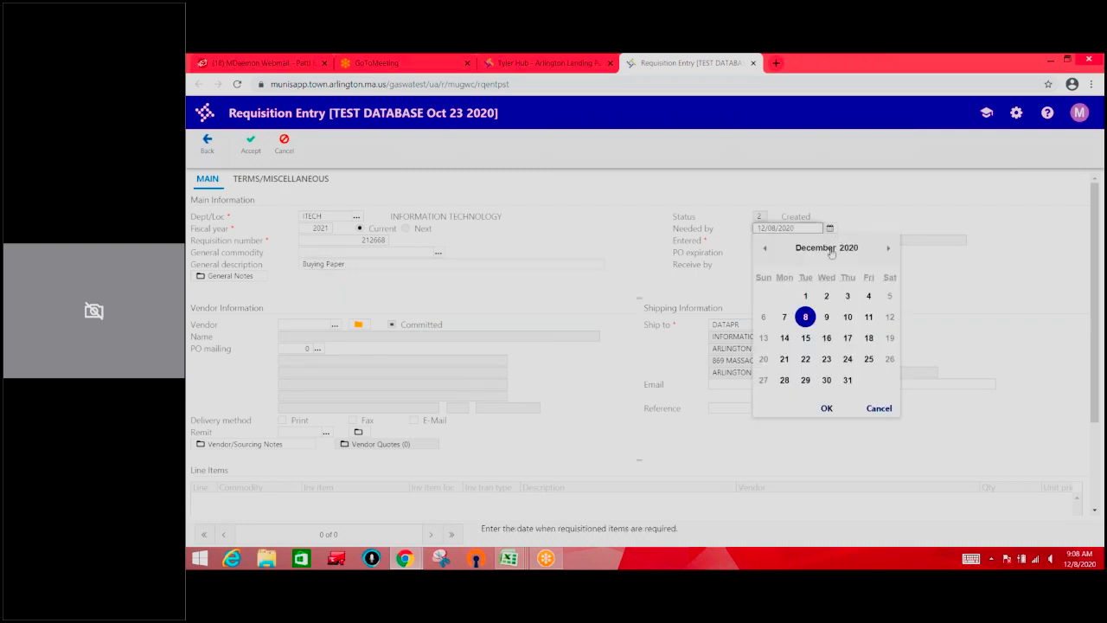
{"action": "left_click", "coordinate": [868, 316]}
{"action": "left_click", "coordinate": [826, 409]}
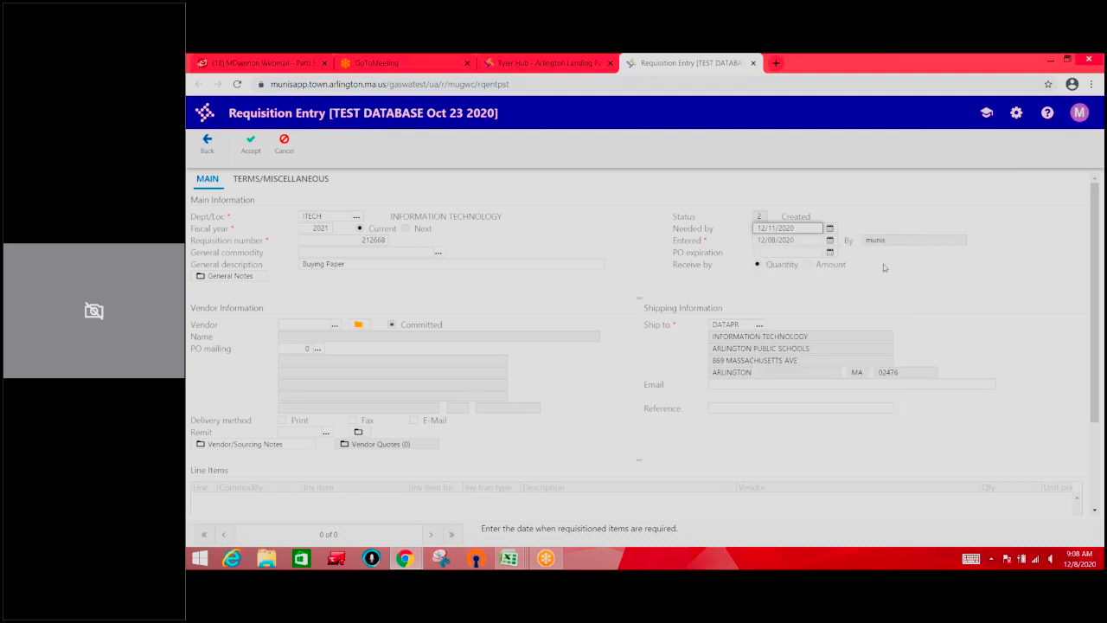
Assign vendor 13181, W B Mason Co Inc, to the requisition, keeping the default entry date, PO expiration and receive-by settings
{"action": "key", "text": "Tab"}
{"action": "key", "text": "Tab"}
{"action": "key", "text": "Tab"}
{"action": "key", "text": "Tab"}
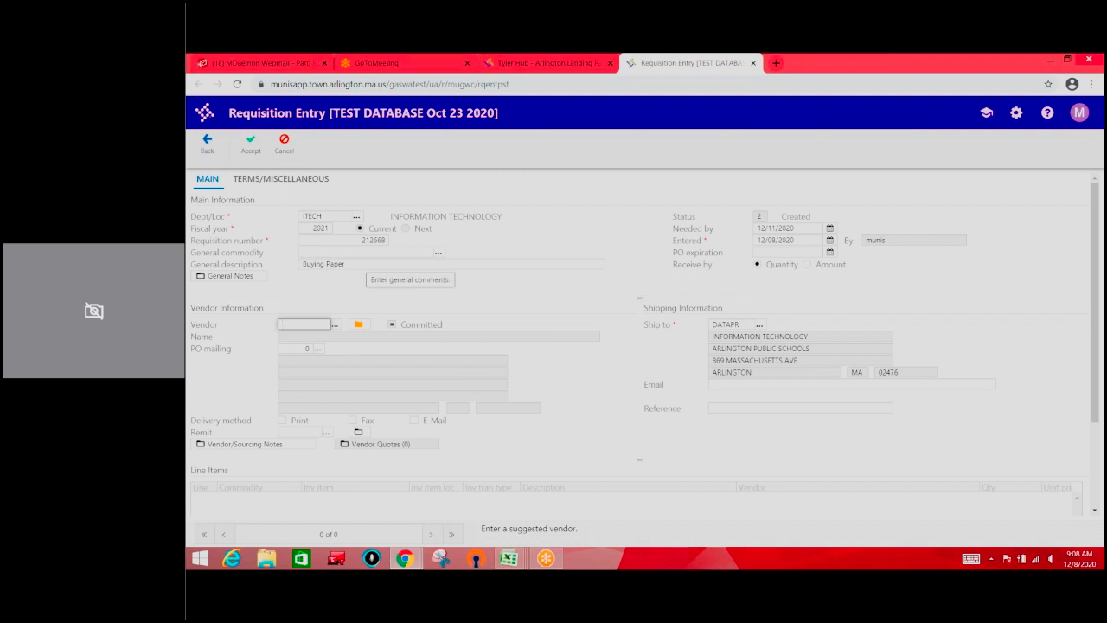
{"action": "type", "text": "13181"}
{"action": "key", "text": "Tab"}
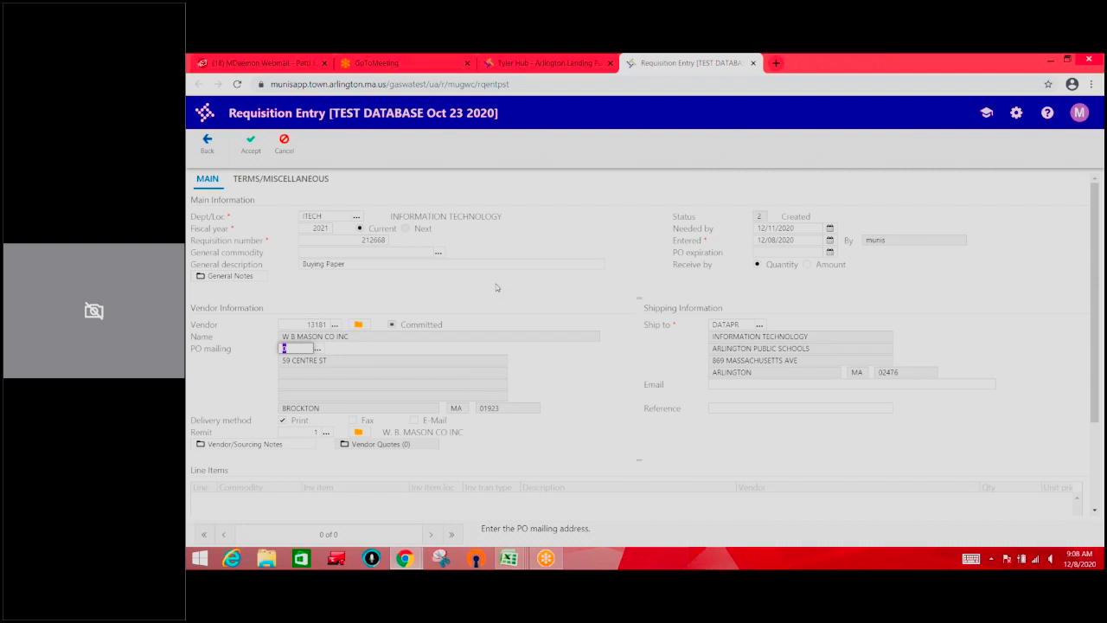
Change the vendor's remit address to address number 2, chosen from the vendor's accounts payable address list
{"action": "key", "text": "Tab"}
{"action": "key", "text": "Tab"}
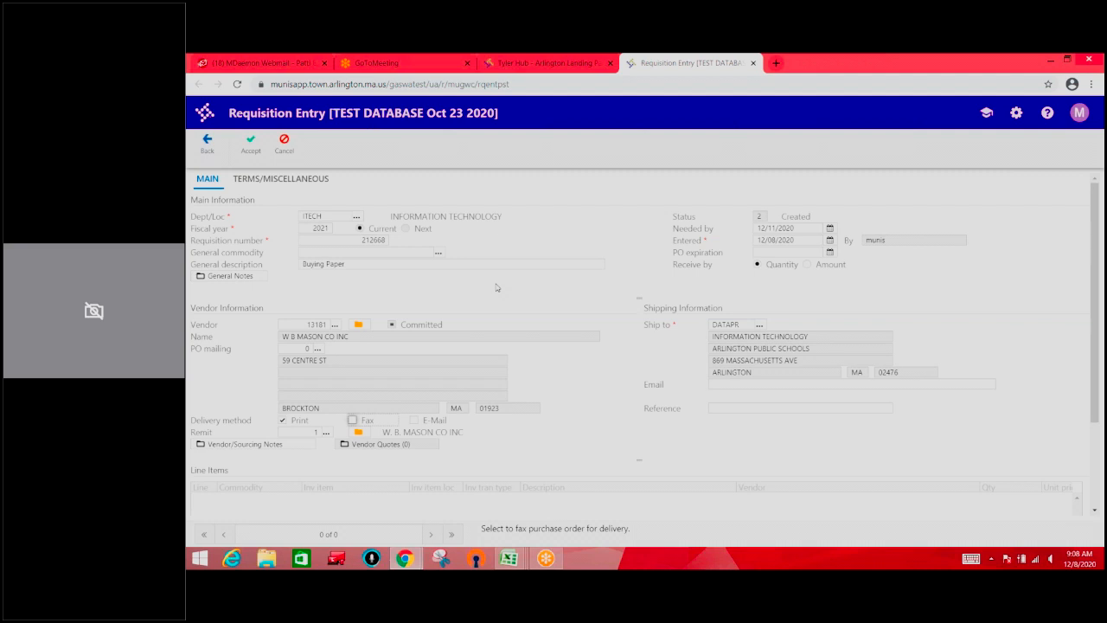
{"action": "left_click", "coordinate": [313, 434]}
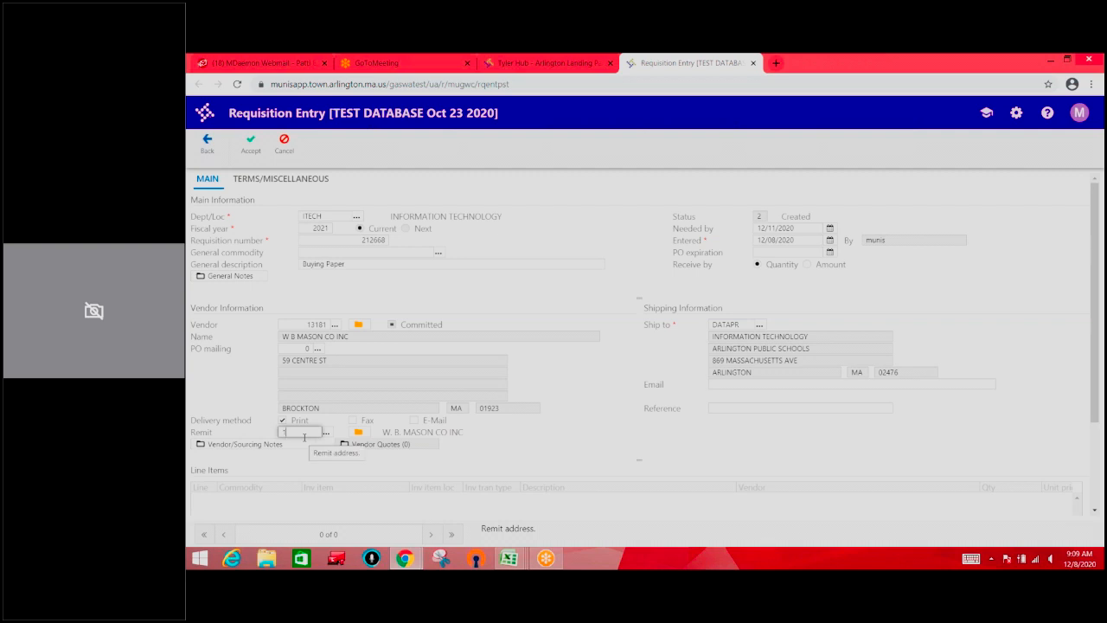
{"action": "left_click_drag", "start_coordinate": [298, 432], "coordinate": [284, 431]}
{"action": "left_click", "coordinate": [358, 432]}
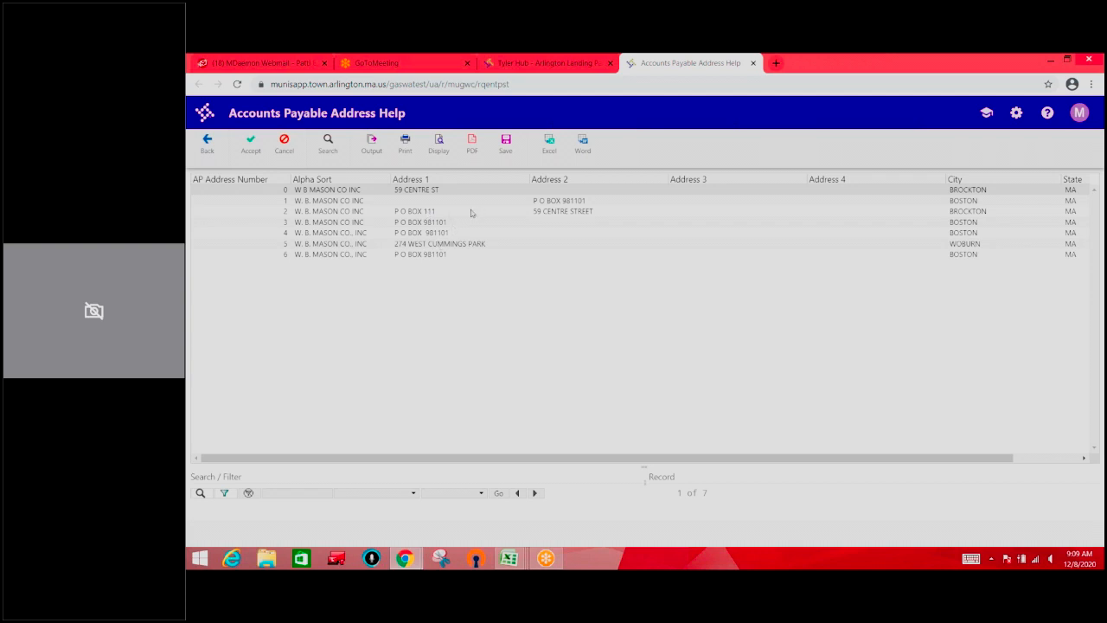
{"action": "left_click", "coordinate": [471, 213]}
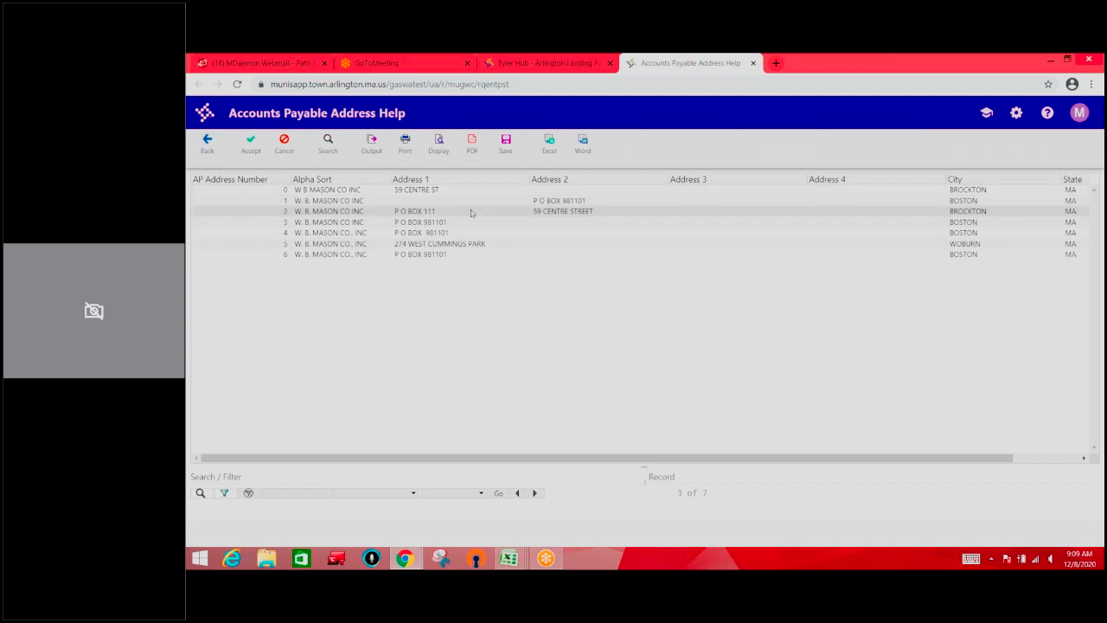
{"action": "left_click", "coordinate": [252, 145]}
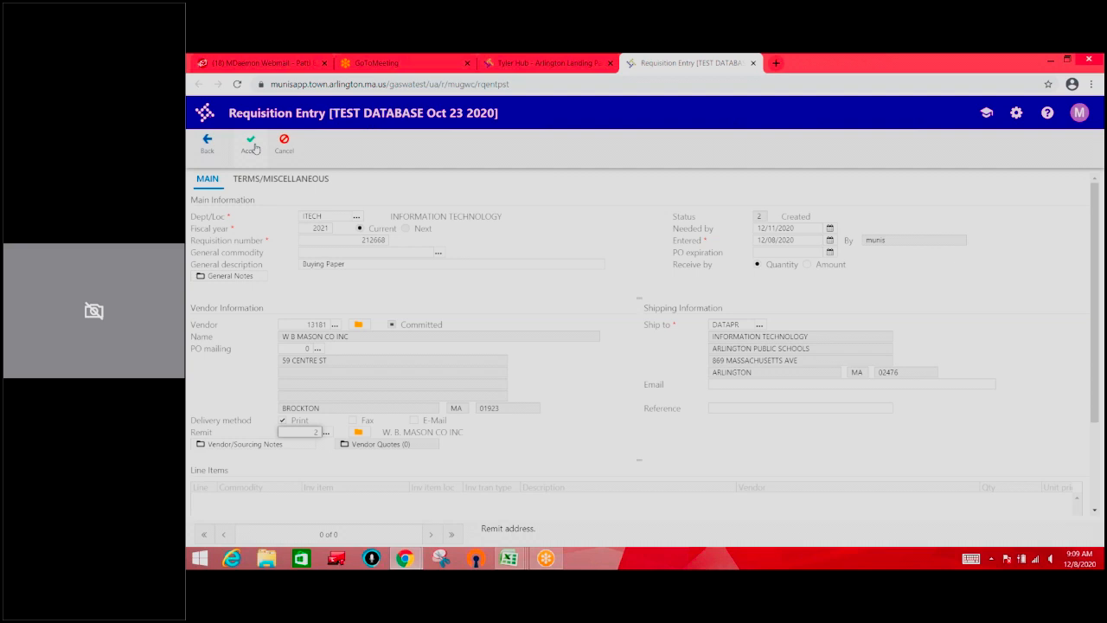
Accept the requisition header and stay in the entry form for its first line item
{"action": "left_click", "coordinate": [251, 145]}
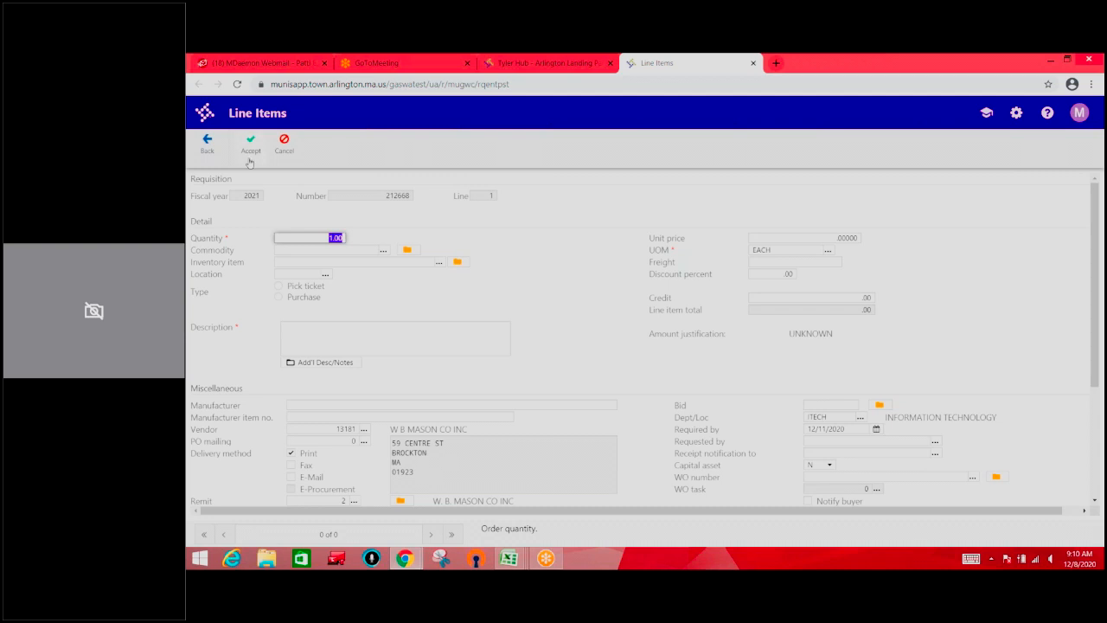
{"action": "left_click", "coordinate": [210, 156]}
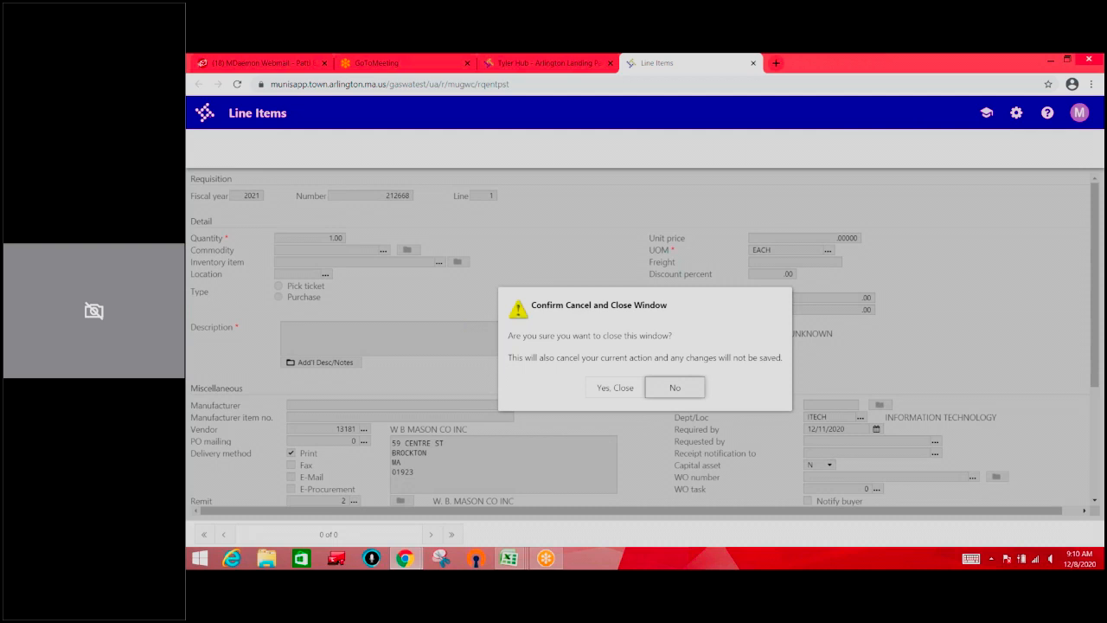
{"action": "key", "text": "Return"}
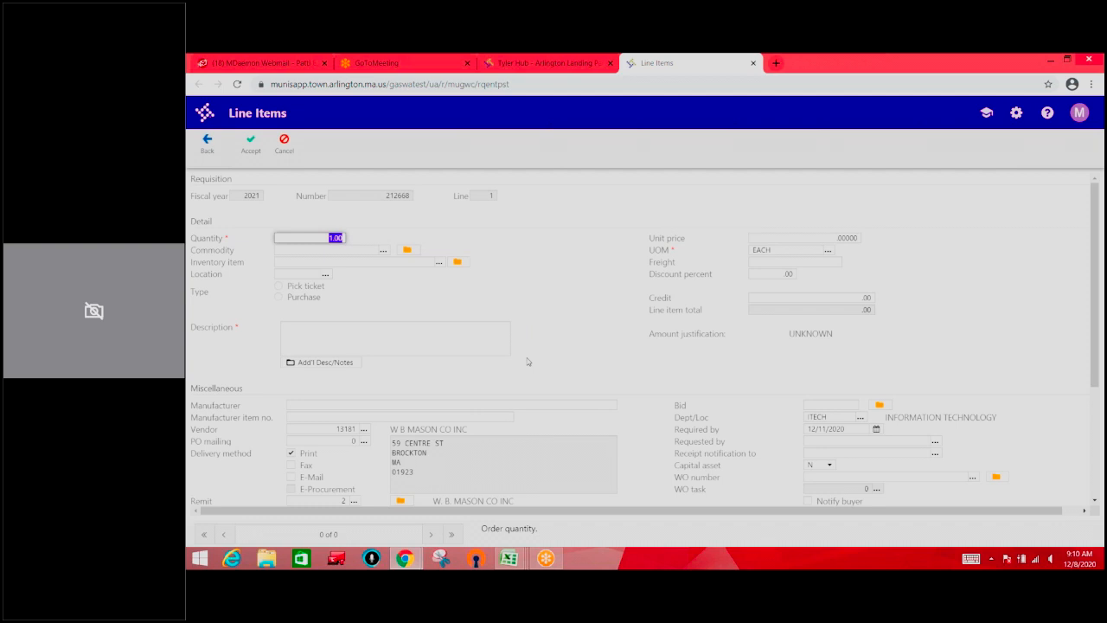
Set the line item's quantity to 5, leaving the commodity and inventory item blank
{"action": "type", "text": "5"}
{"action": "key", "text": "Tab"}
{"action": "key", "text": "Tab"}
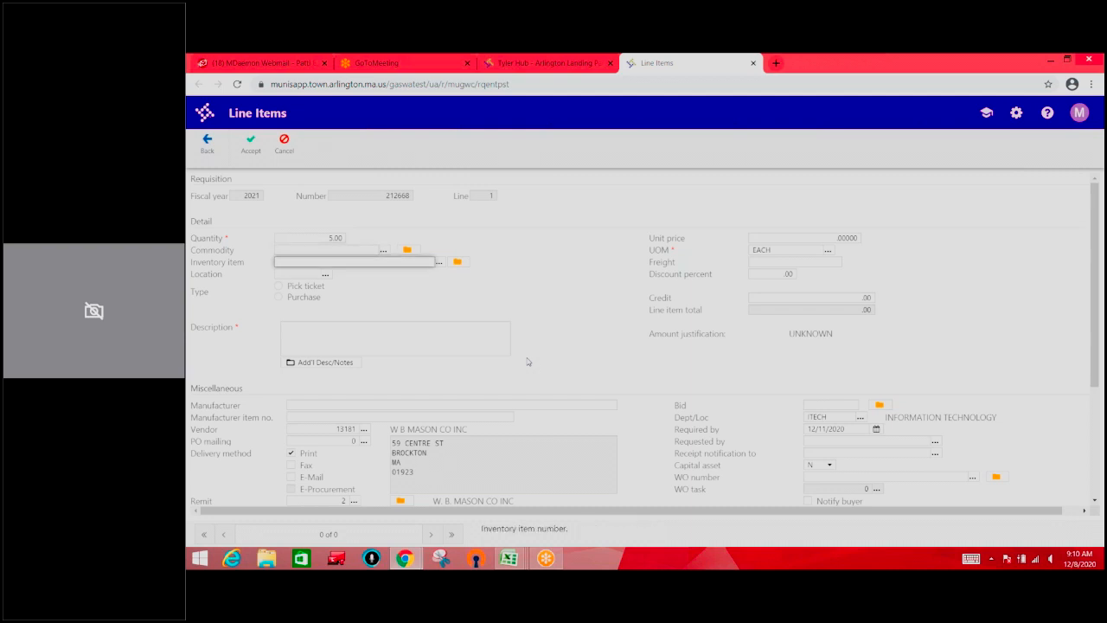
{"action": "key", "text": "Tab"}
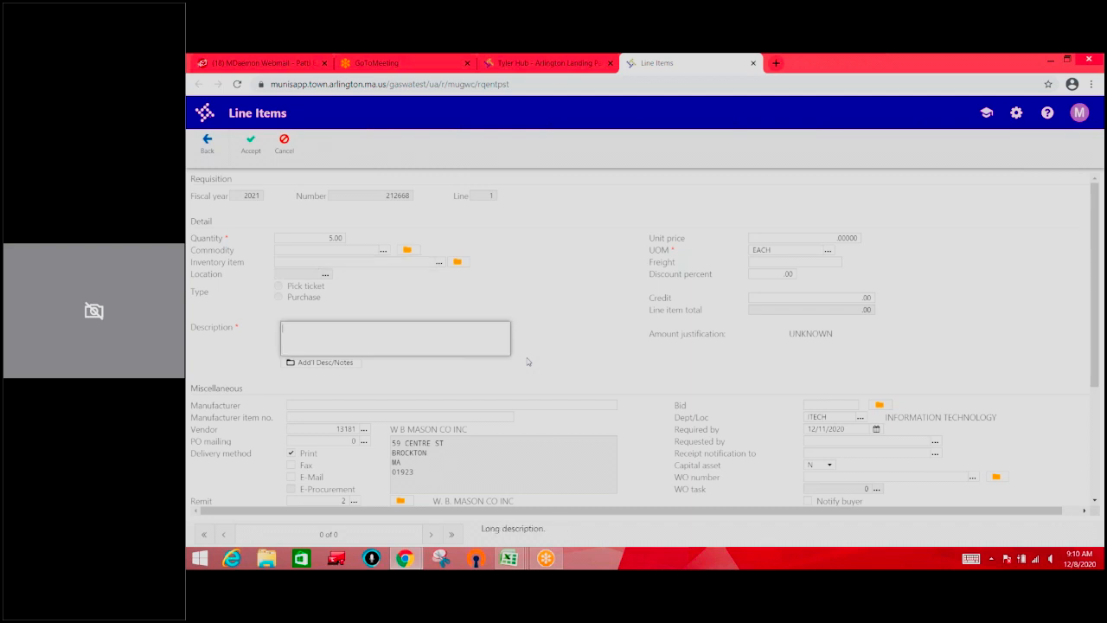
Enter "Buying five cases of paper" as the line item's description
{"action": "type", "text": "FIve"}
{"action": "key", "text": "BackSpace"}
{"action": "key", "text": "BackSpace"}
{"action": "key", "text": "BackSpace"}
{"action": "key", "text": "BackSpace"}
{"action": "type", "text": "Buying five cases of paper"}
{"action": "key", "text": "Tab"}
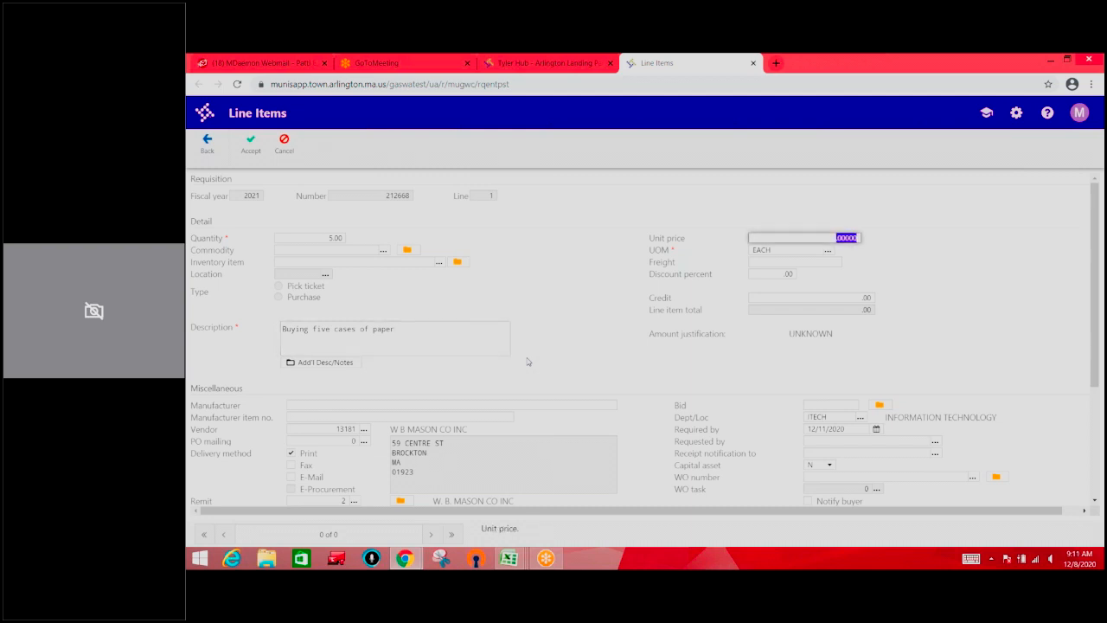
Set the line item's unit price to 15, keeping EACH as unit of measure and the default freight, discount and credit
{"action": "type", "text": "15"}
{"action": "key", "text": "Tab"}
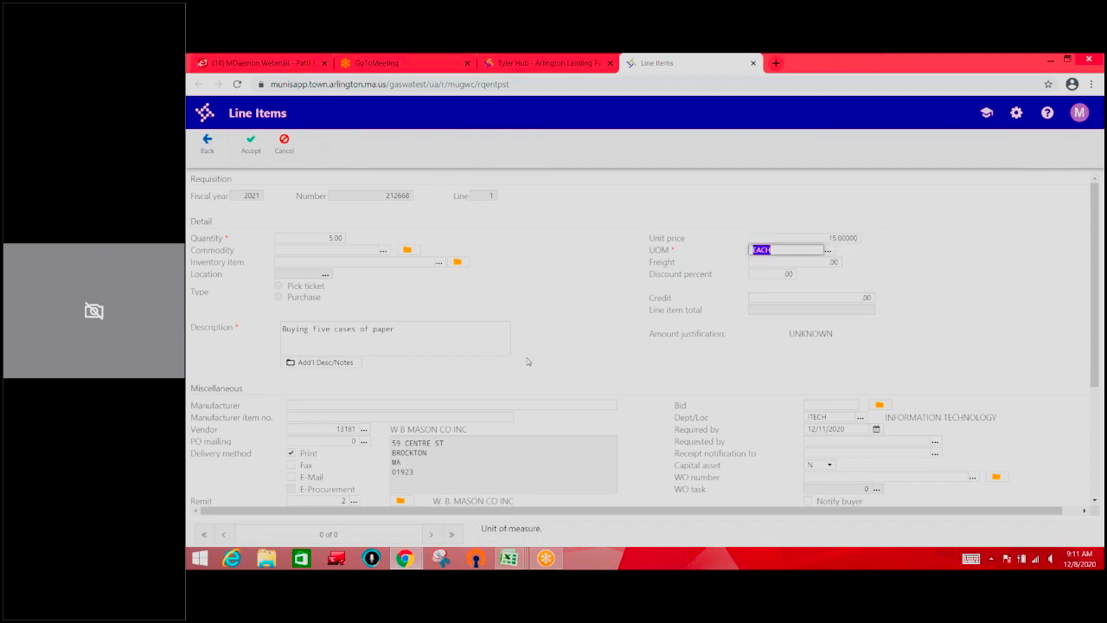
{"action": "key", "text": "Tab"}
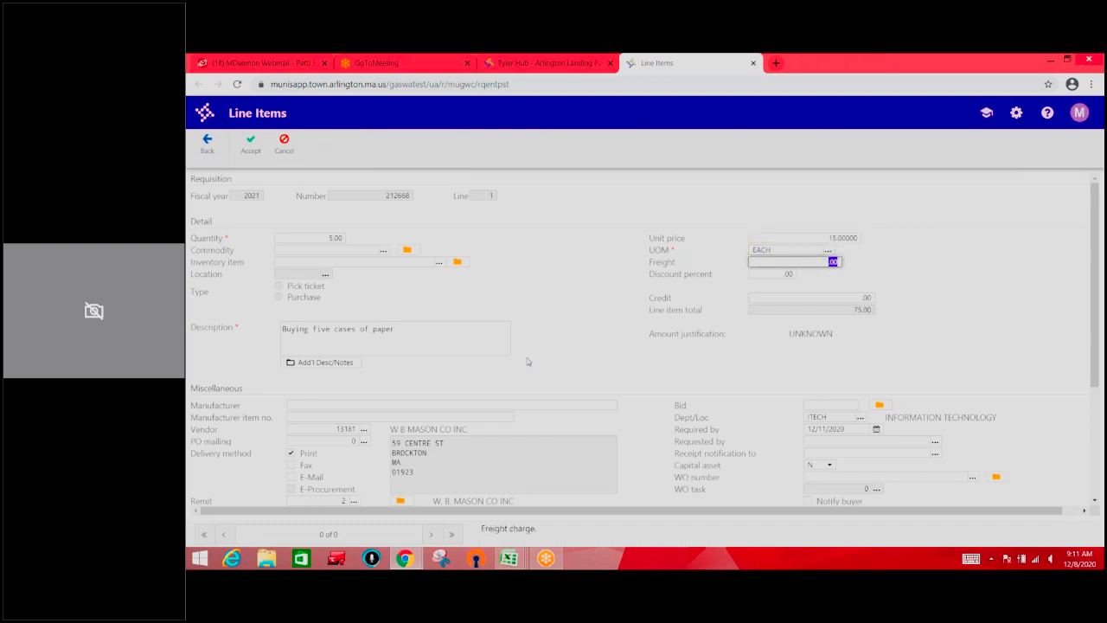
{"action": "key", "text": "Tab"}
{"action": "key", "text": "Tab"}
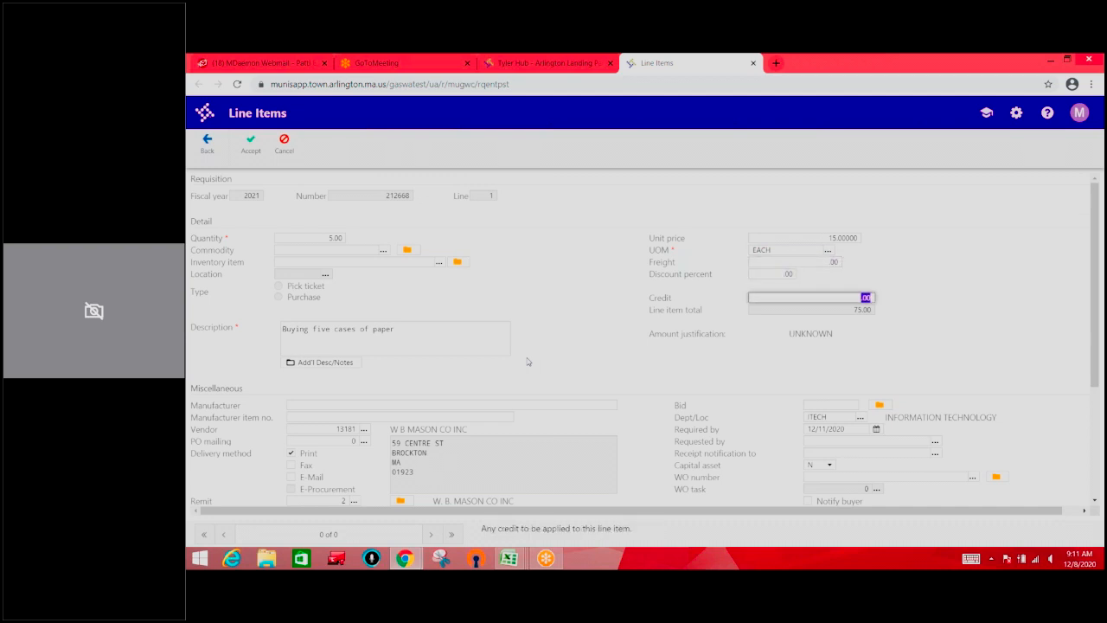
Keep the defaults in the line item's miscellaneous fields and move on to the org code of its GL allocation
{"action": "key", "text": "Tab"}
{"action": "key", "text": "Tab"}
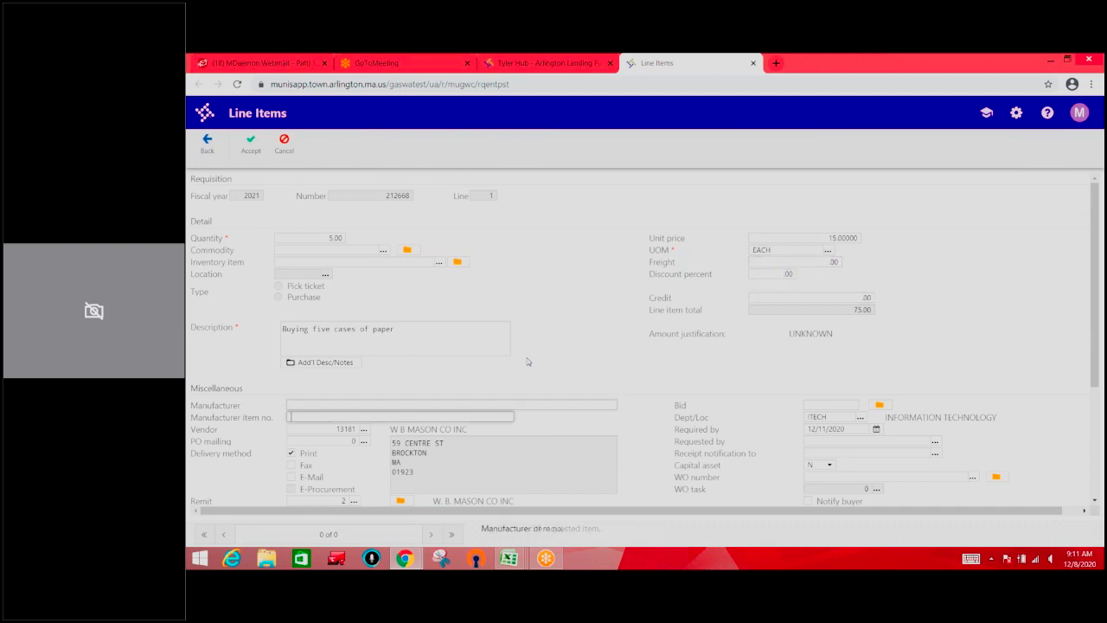
{"action": "key", "text": "Tab"}
{"action": "key", "text": "Tab"}
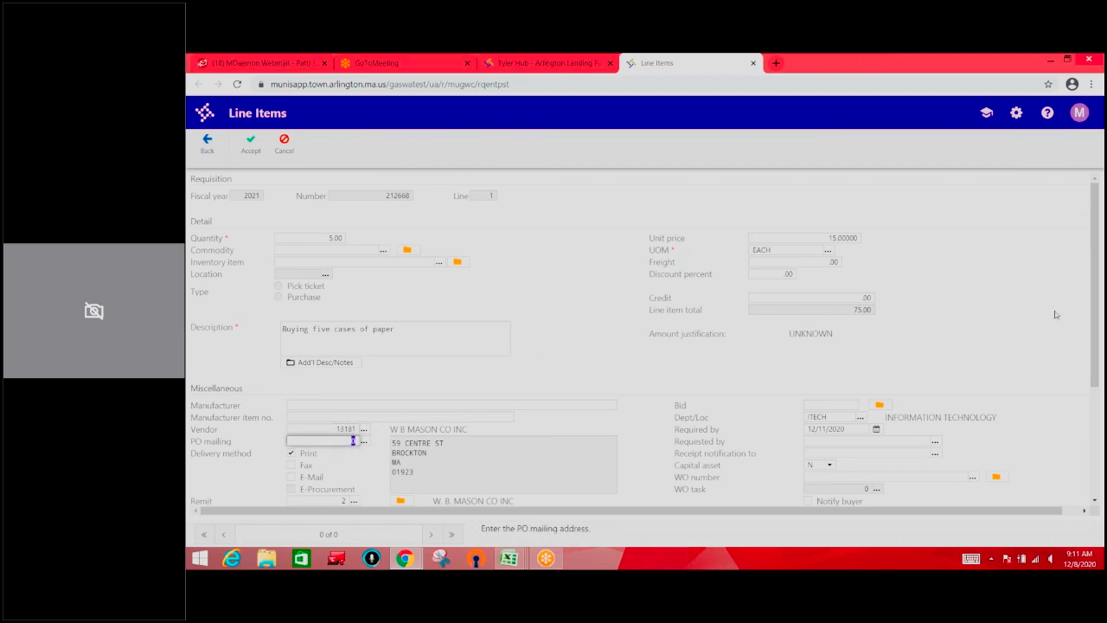
{"action": "left_click_drag", "start_coordinate": [1096, 268], "coordinate": [1093, 360]}
{"action": "key", "text": "Tab"}
{"action": "key", "text": "Tab"}
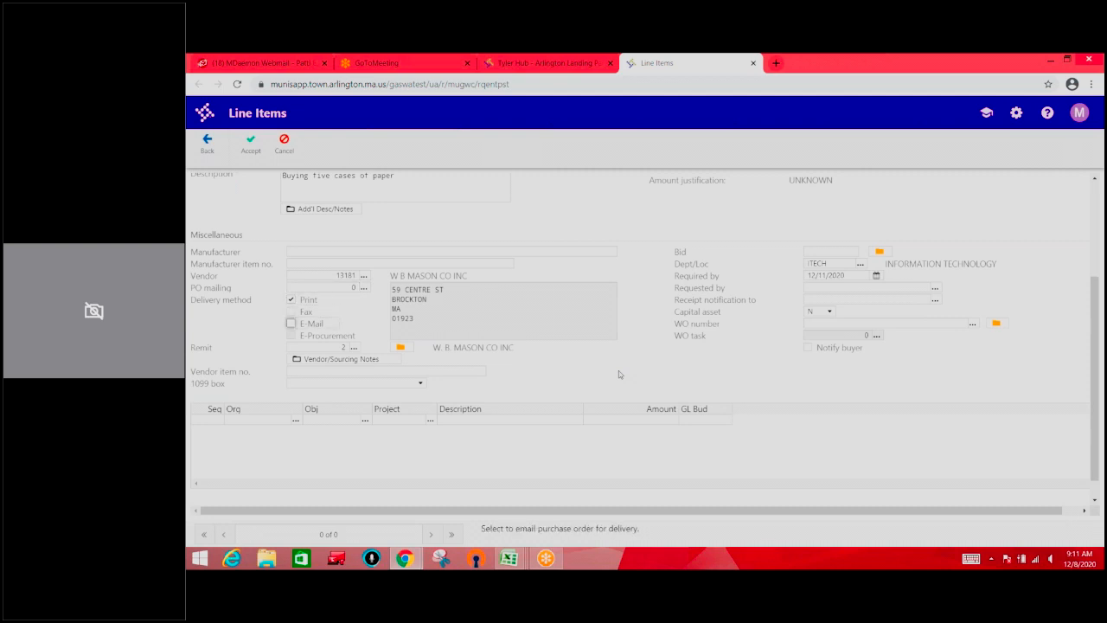
{"action": "key", "text": "Tab"}
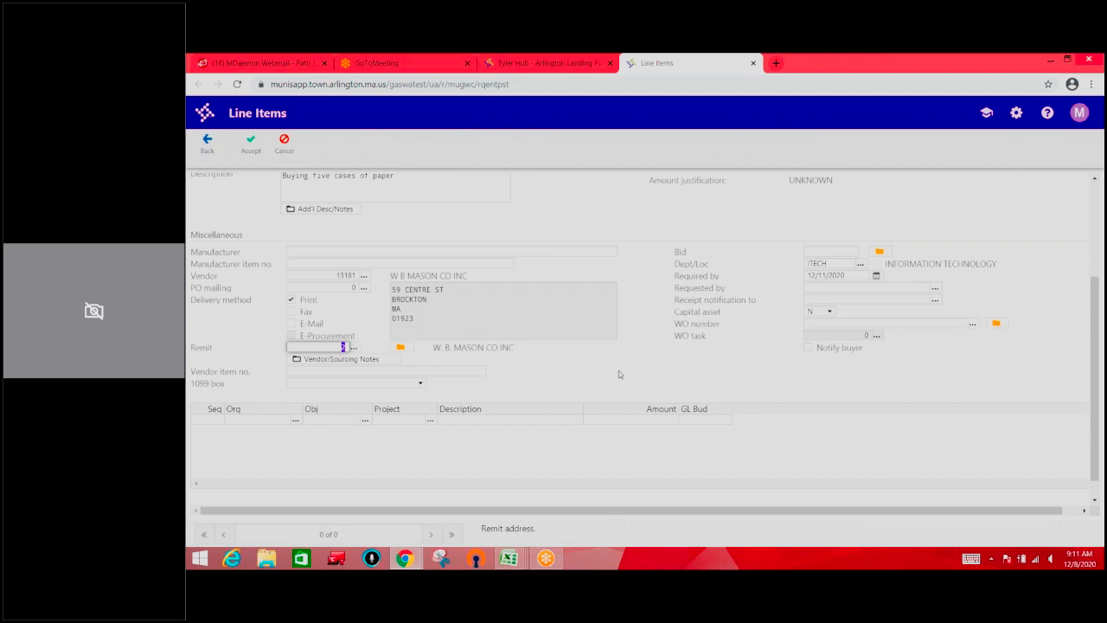
{"action": "key", "text": "Tab"}
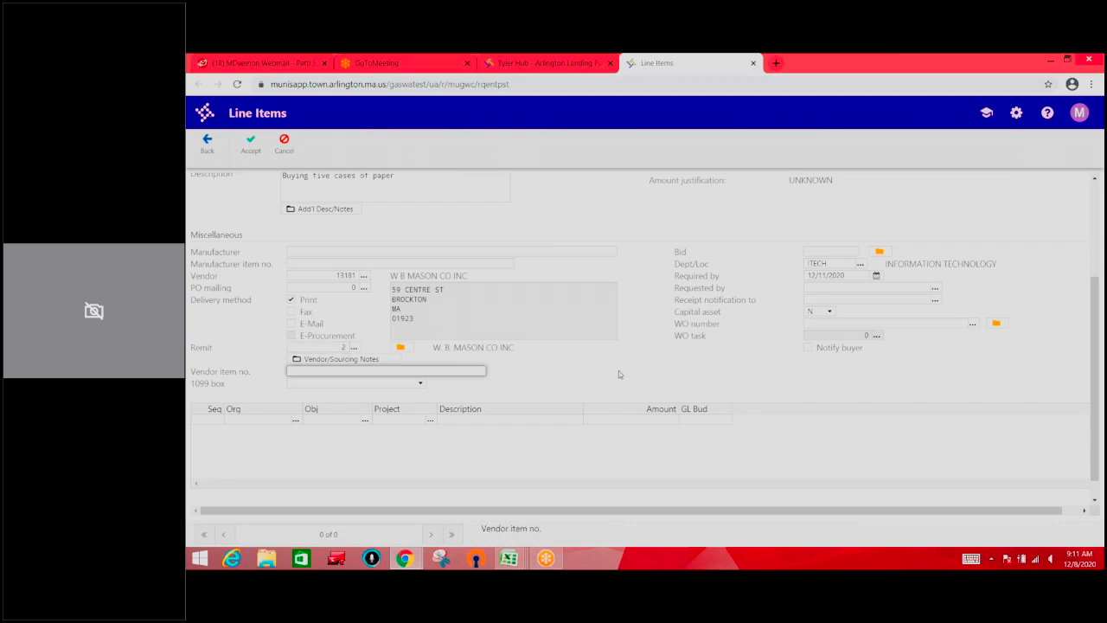
{"action": "key", "text": "Tab"}
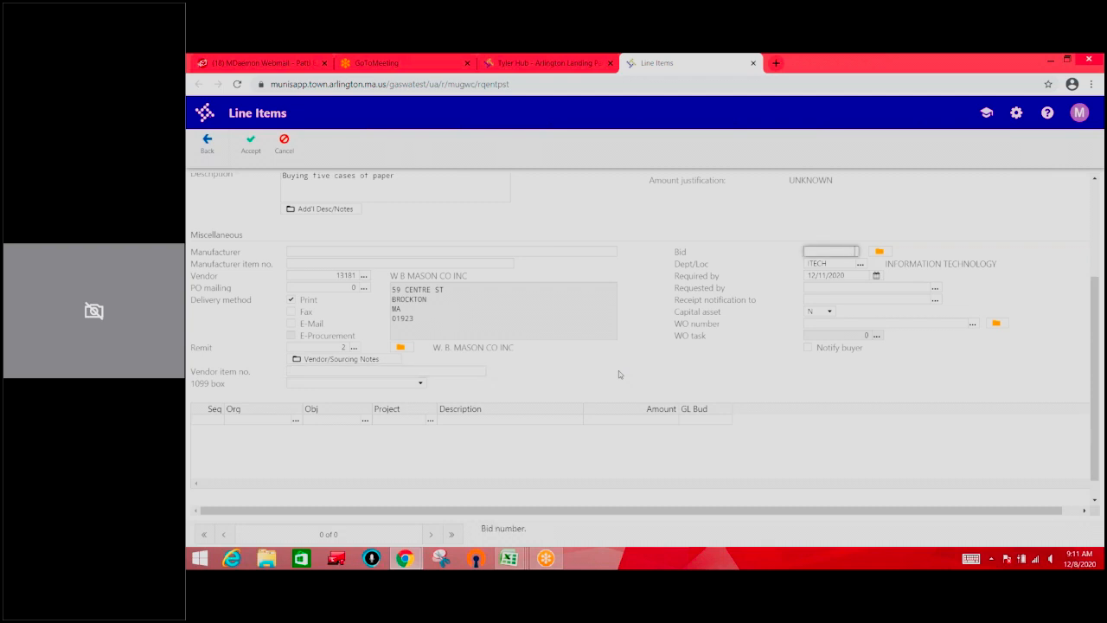
{"action": "key", "text": "Tab"}
{"action": "key", "text": "Tab"}
{"action": "key", "text": "Tab"}
{"action": "key", "text": "Tab"}
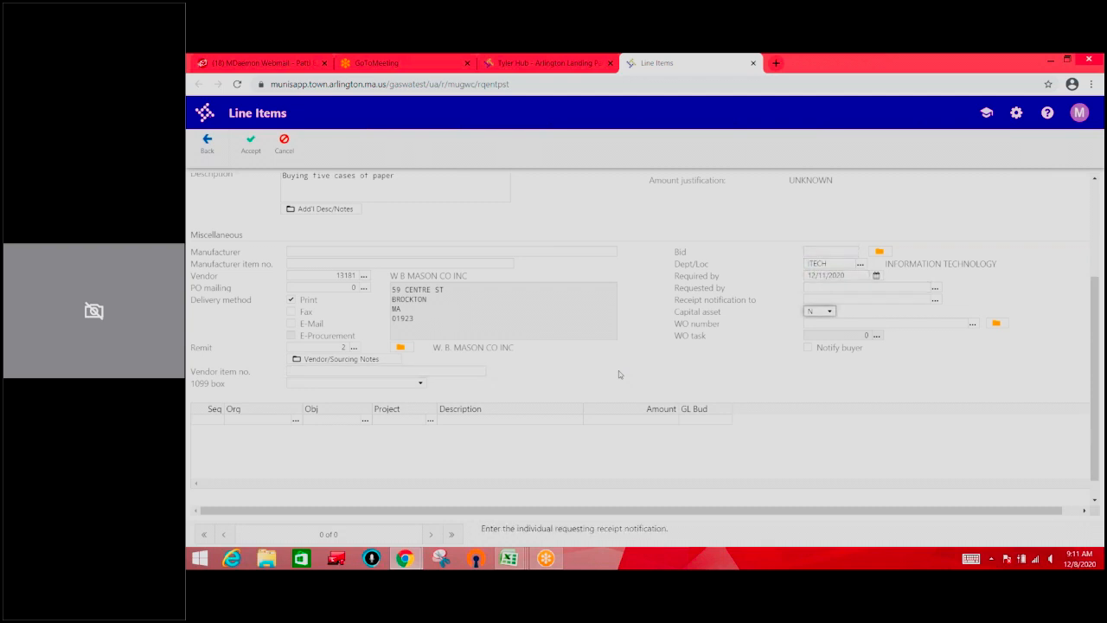
{"action": "key", "text": "Tab"}
{"action": "key", "text": "Tab"}
{"action": "key", "text": "Tab"}
{"action": "key", "text": "Tab"}
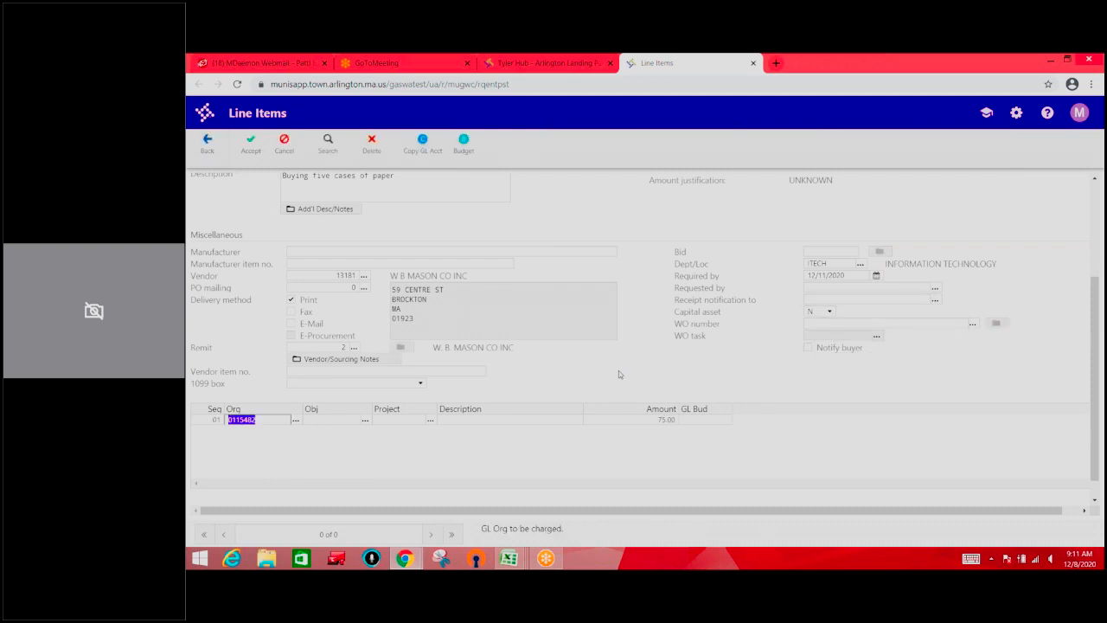
Keep the default org in the line item's GL allocation, choose object code 5223 OFFICE SUPPLIES, and save the line item
{"action": "key", "text": "Tab"}
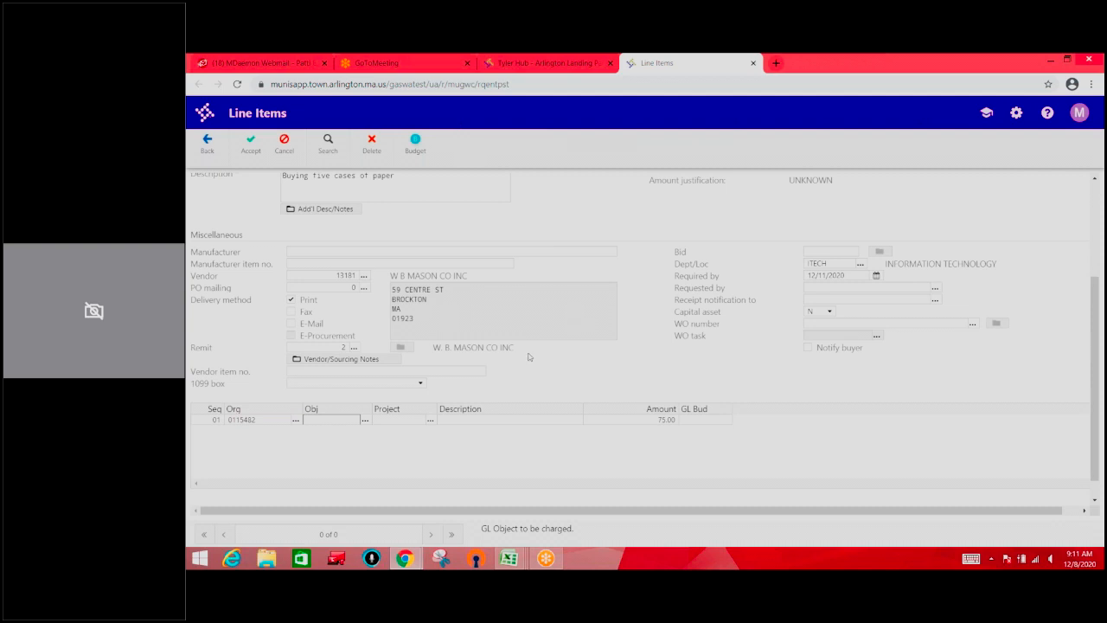
{"action": "left_click", "coordinate": [364, 420]}
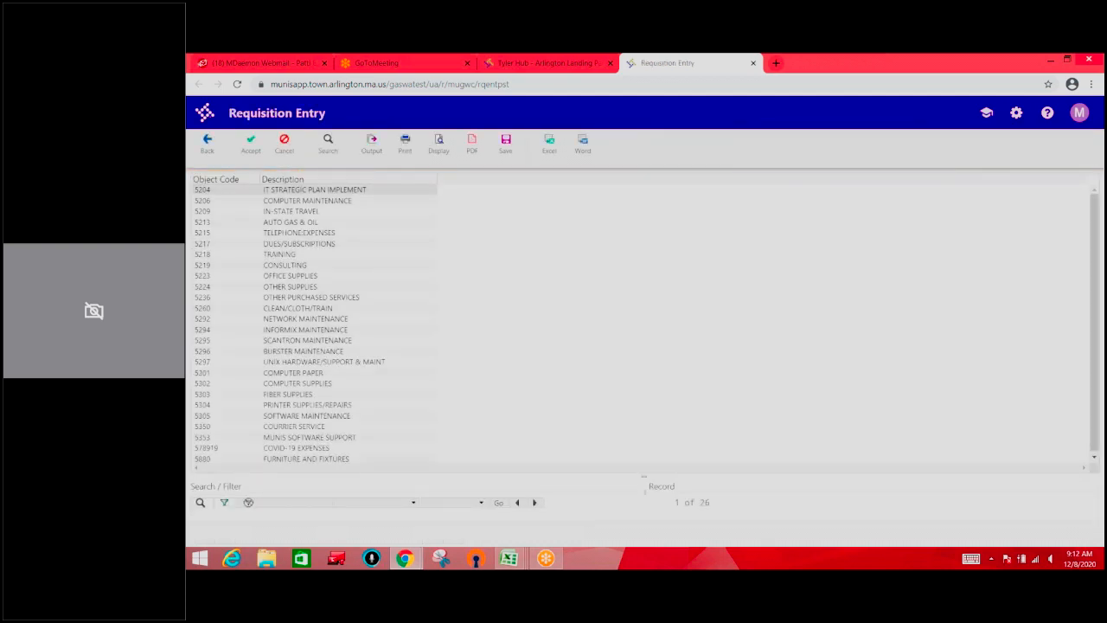
{"action": "left_click", "coordinate": [319, 276]}
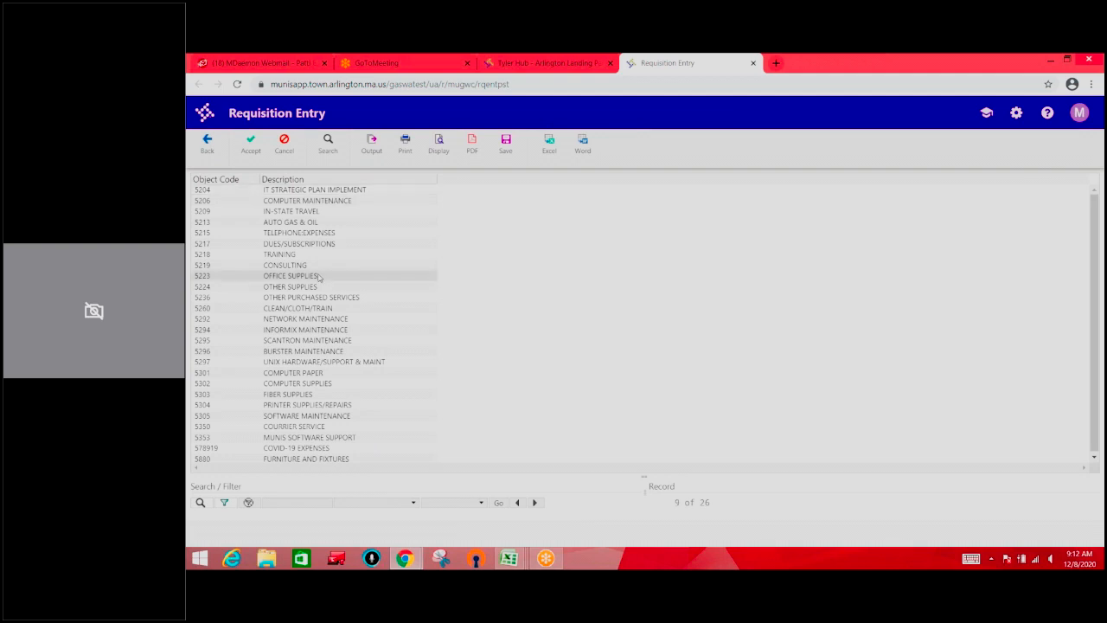
{"action": "left_click", "coordinate": [250, 150]}
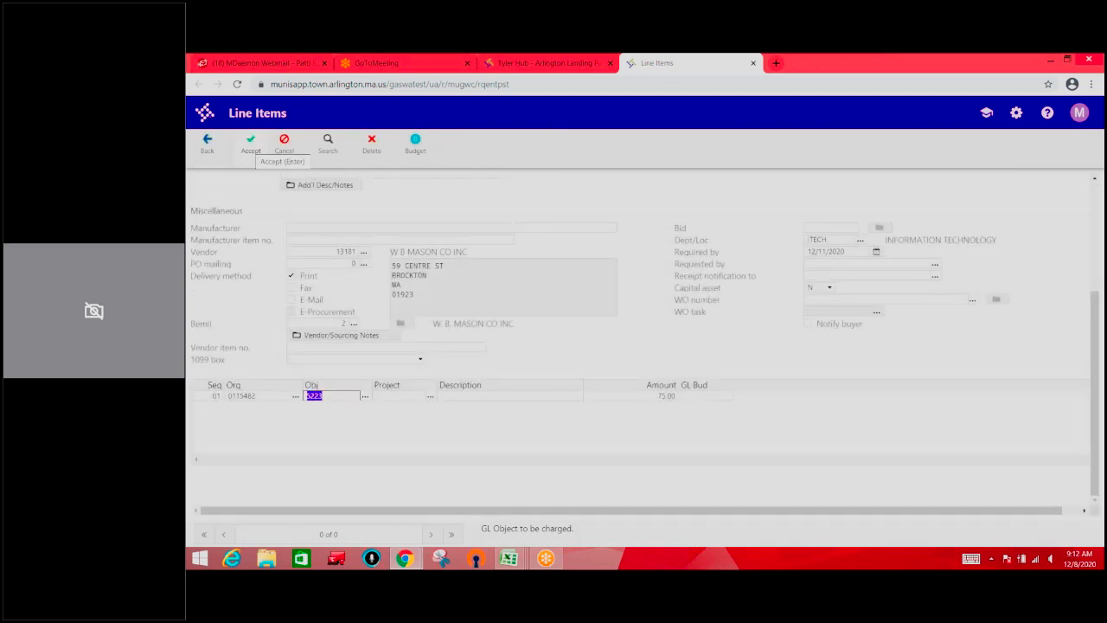
{"action": "left_click", "coordinate": [249, 148]}
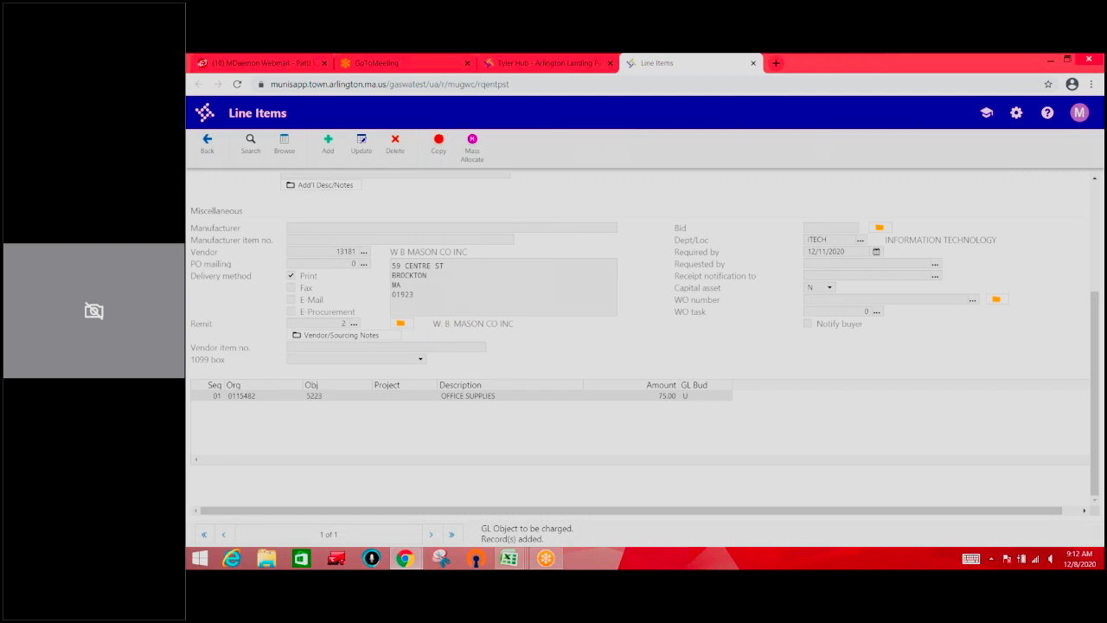
Return to the requisition's main record and review the details of line 1
{"action": "scroll", "coordinate": [1102, 205], "scroll_direction": "up", "scroll_amount": 3}
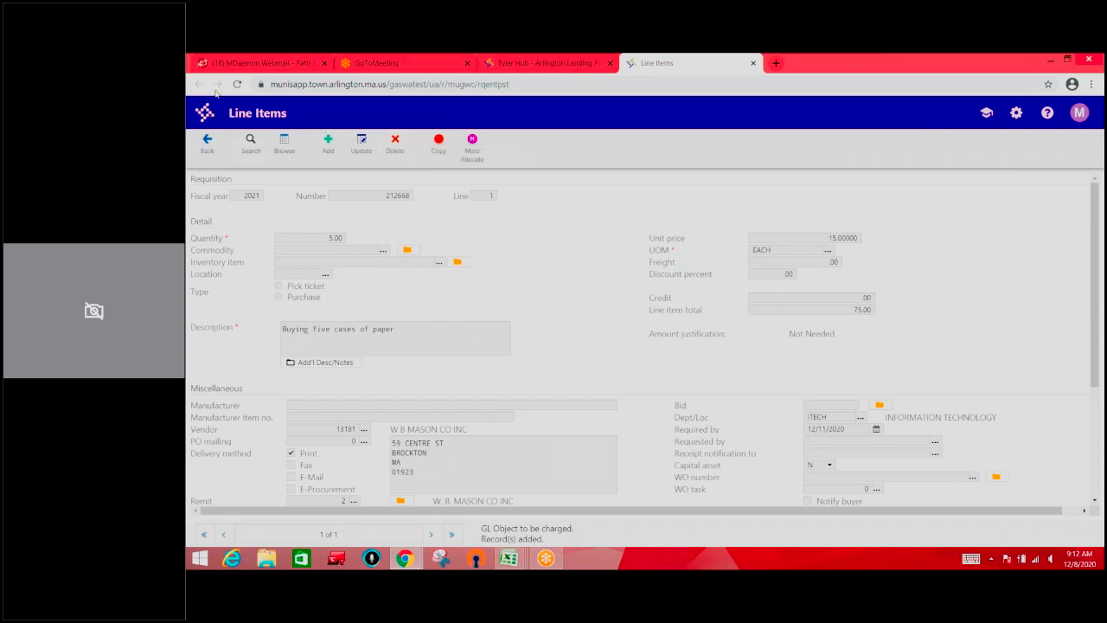
{"action": "left_click", "coordinate": [207, 148]}
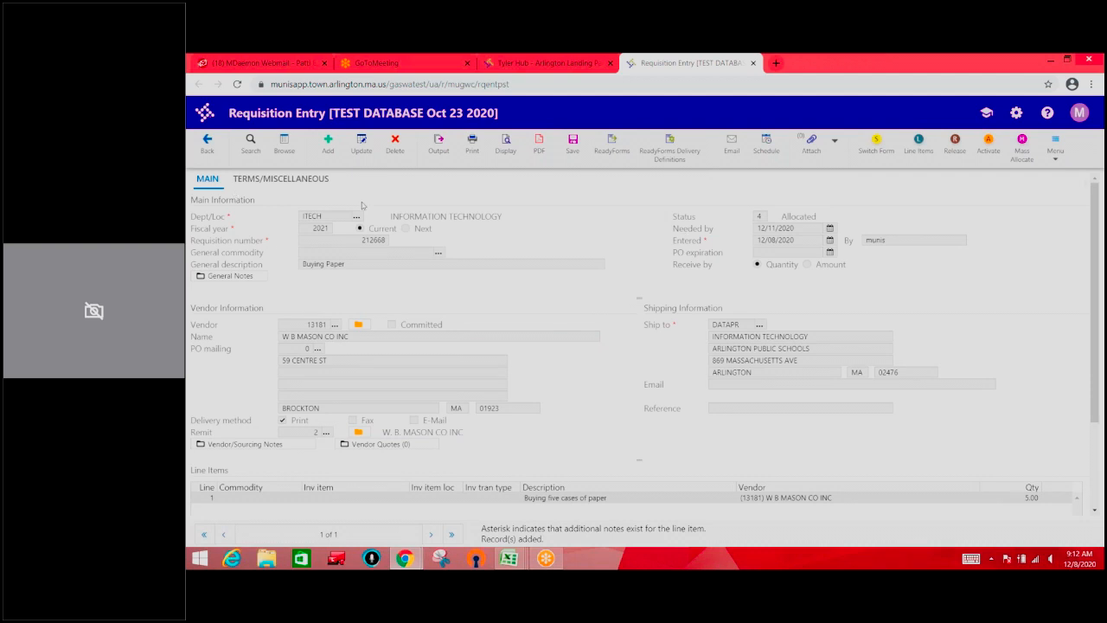
{"action": "left_click_drag", "start_coordinate": [1095, 191], "coordinate": [1094, 316]}
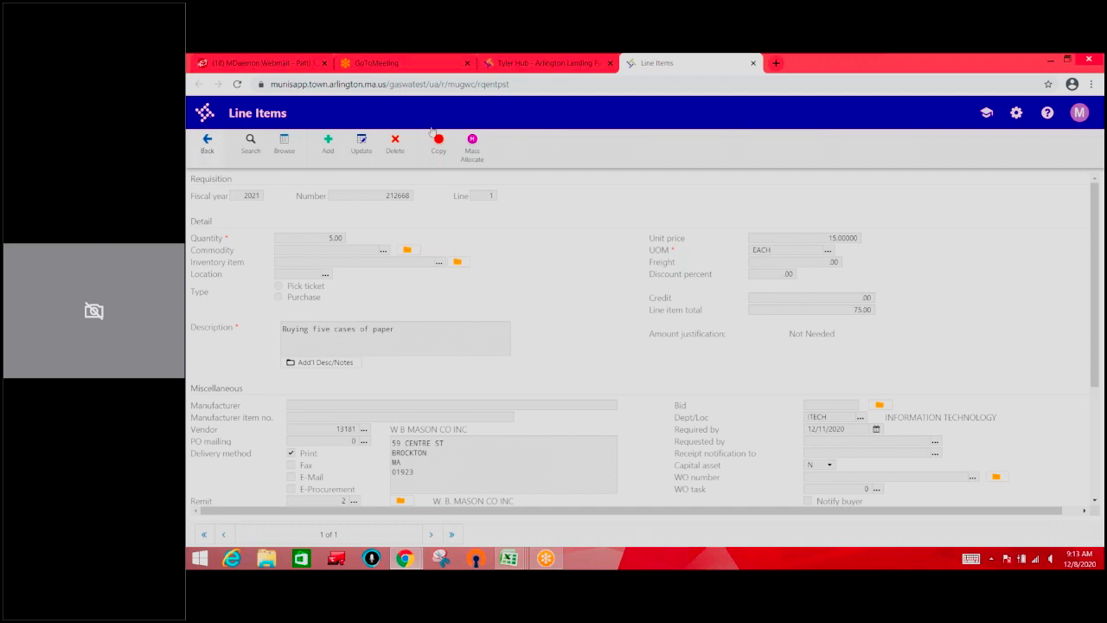
{"action": "left_click", "coordinate": [199, 150]}
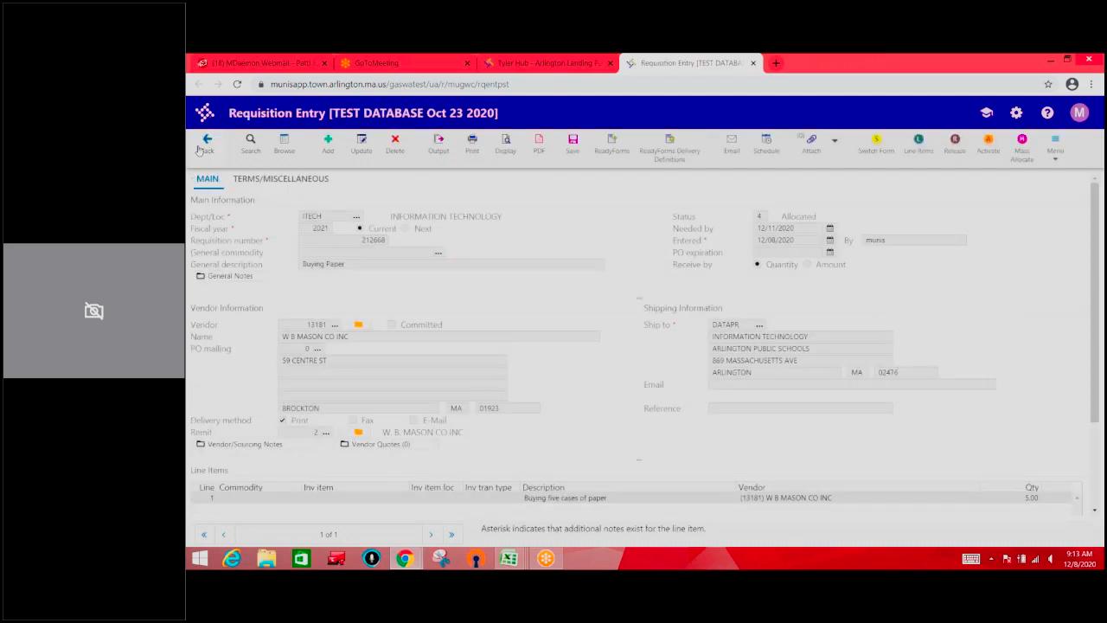